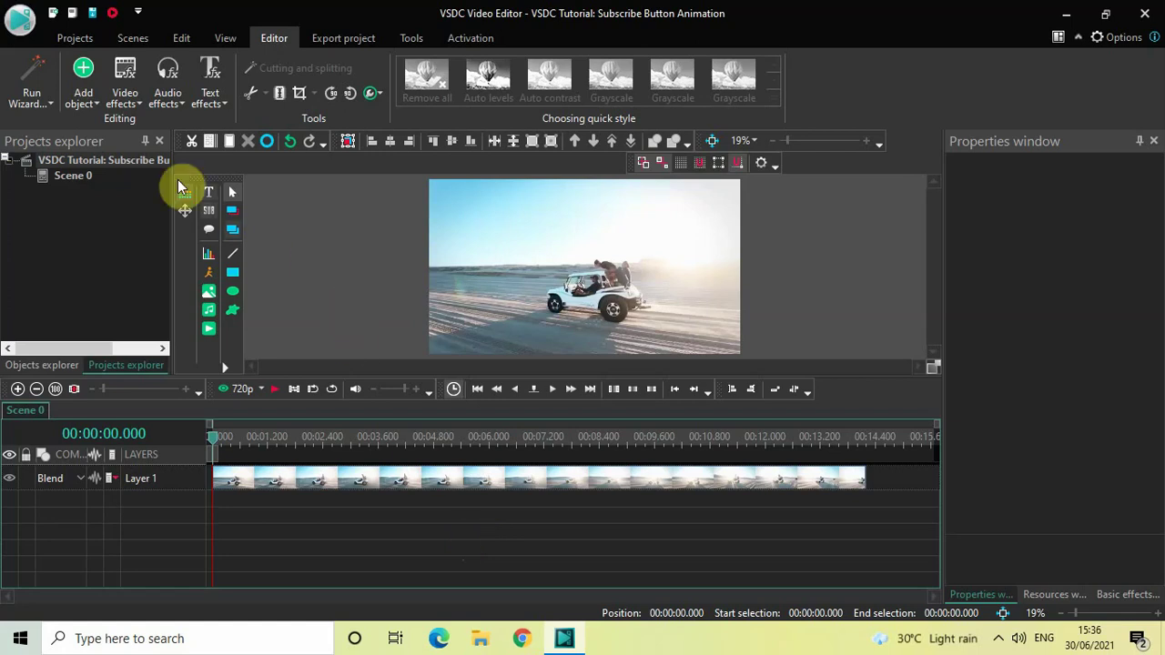
Add the Subscribe - 29881 video from Downloads on a new layer above the jeep clip.
left_click(87, 93)
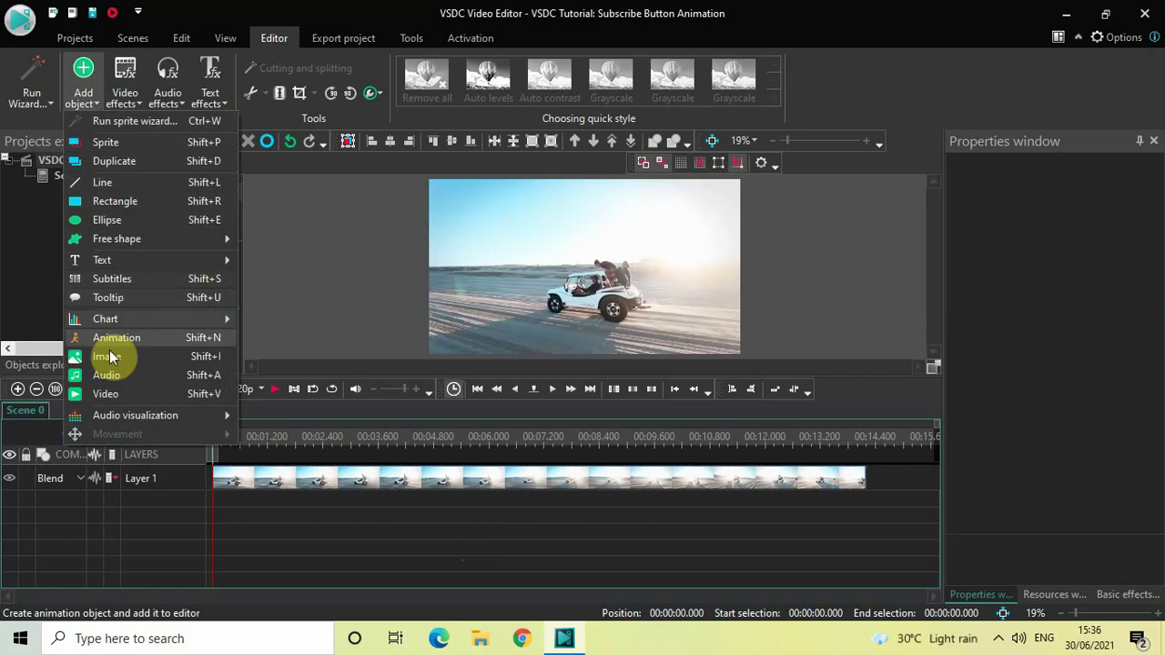
left_click(114, 393)
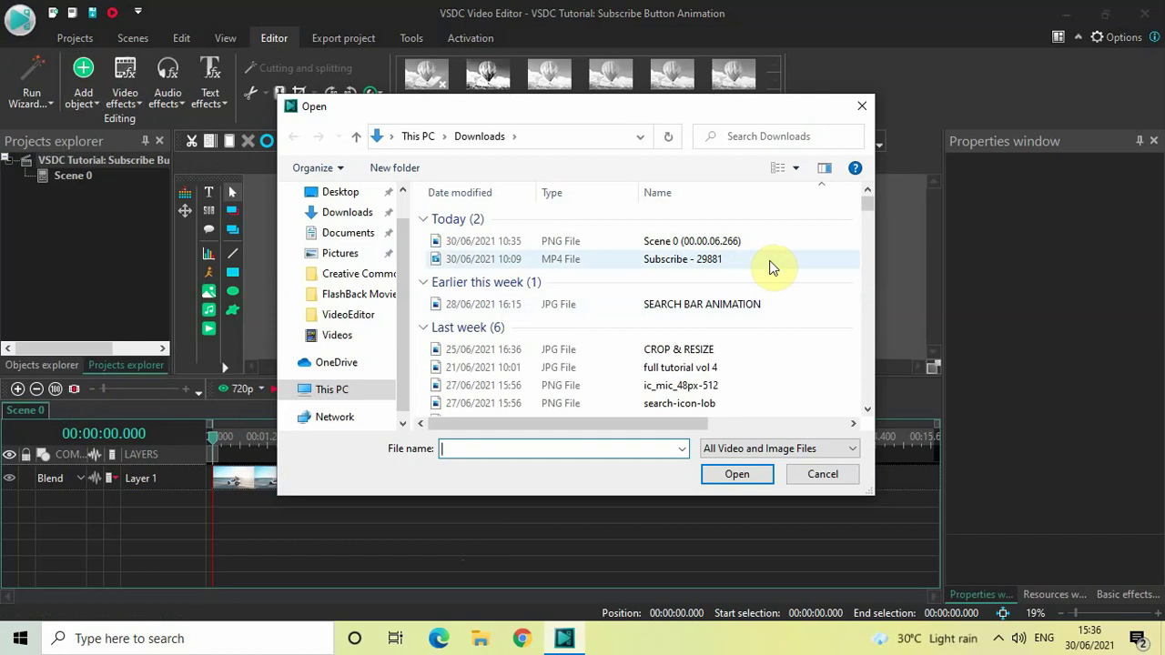
left_click(736, 259)
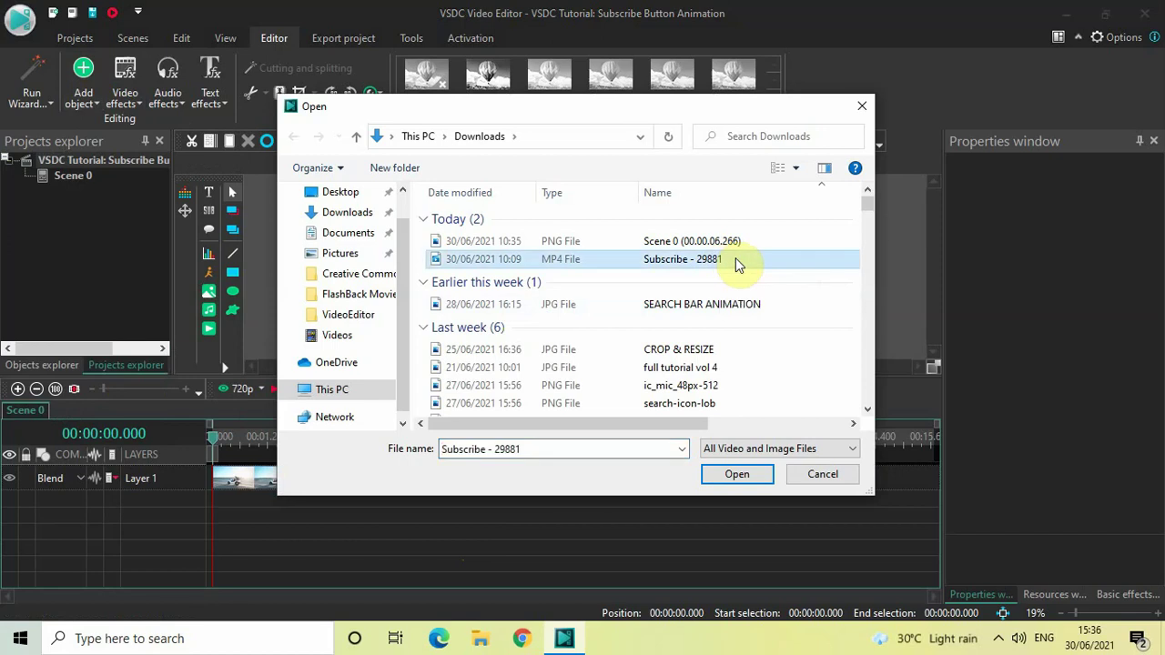
left_click(738, 474)
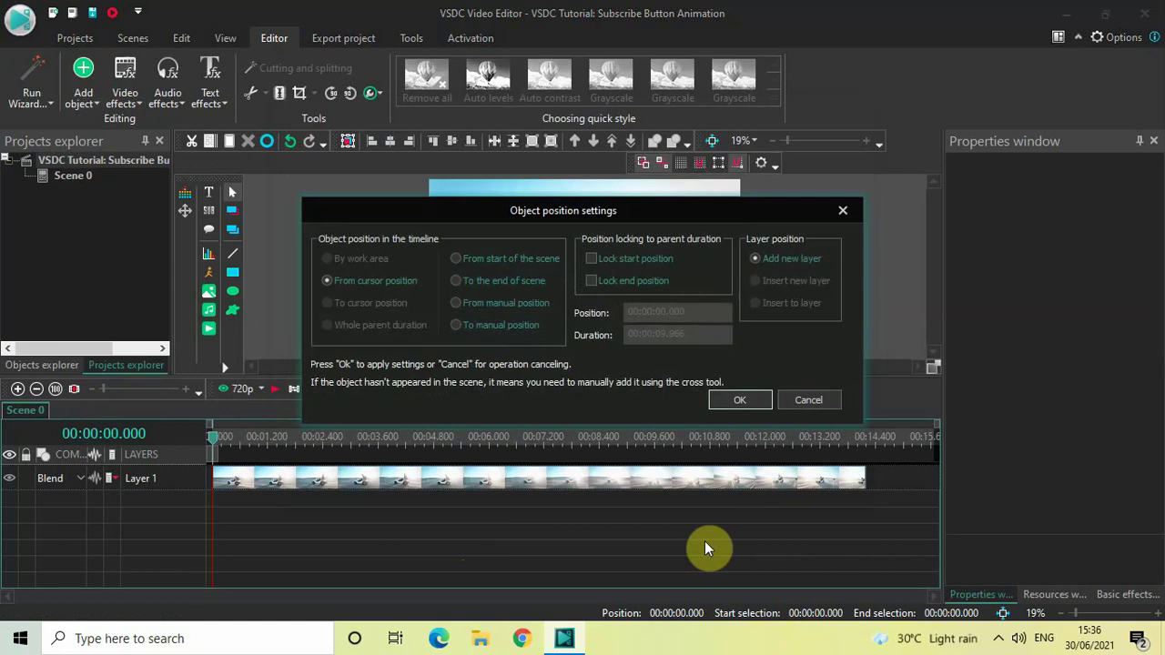
left_click(743, 398)
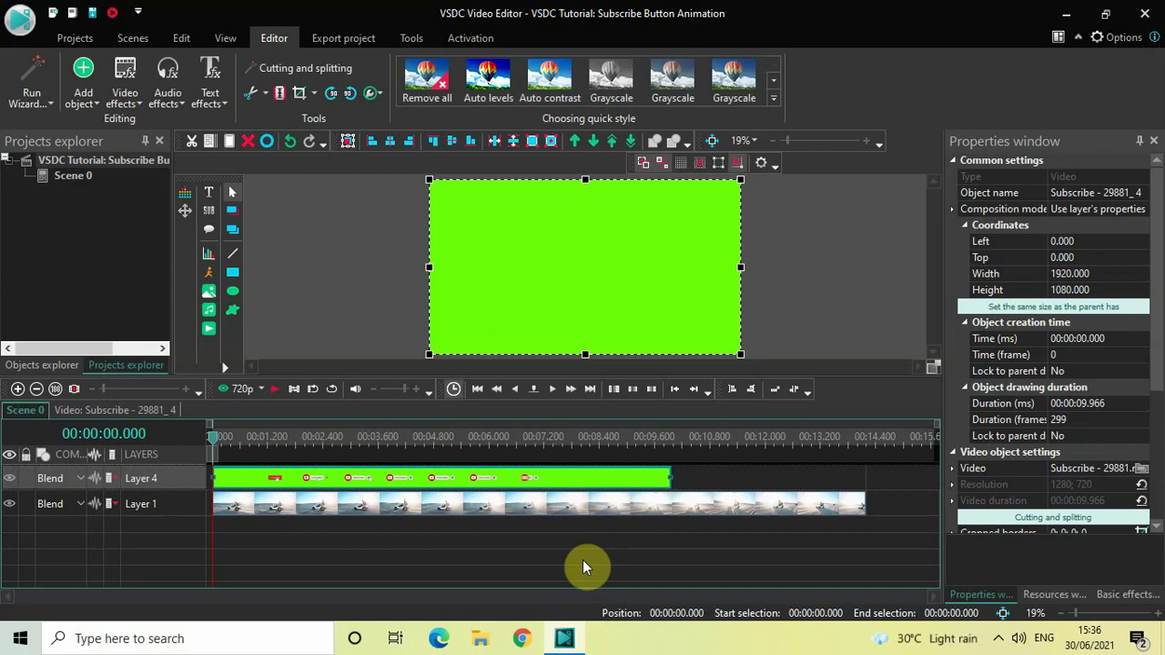
key("space")
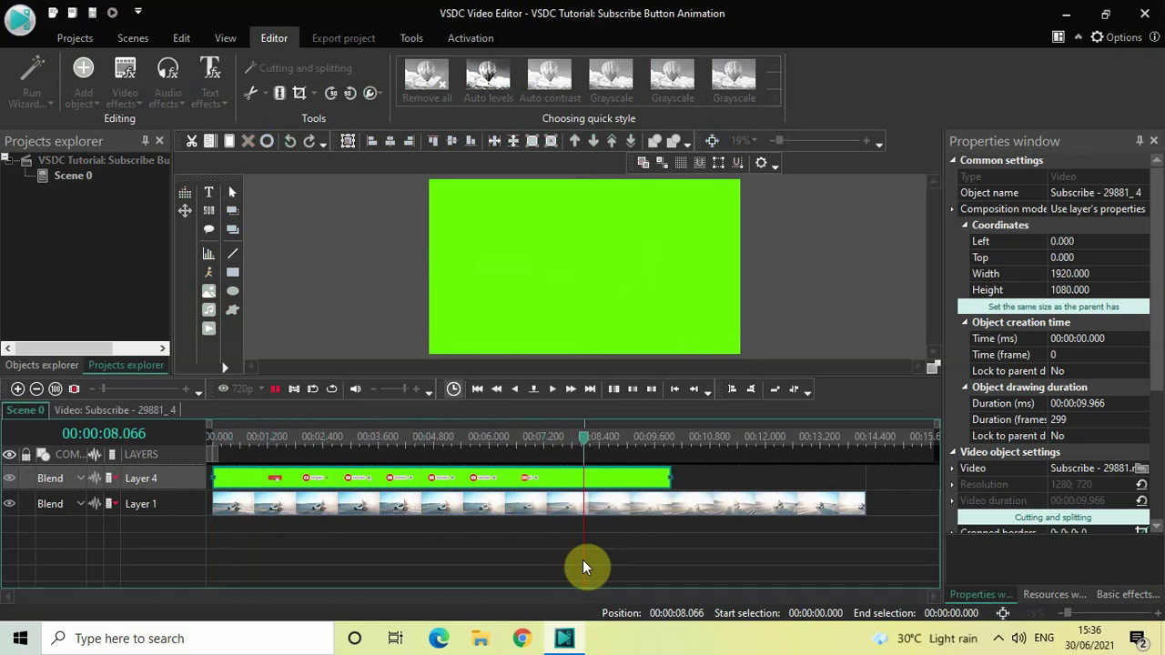
key("space")
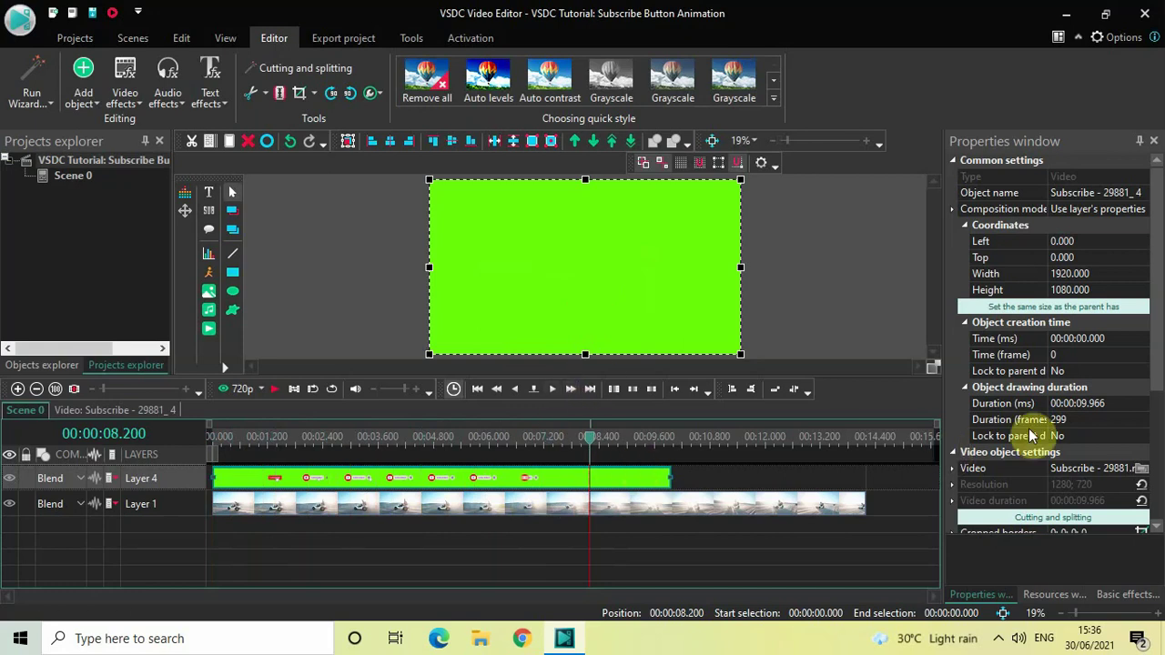
Set the Subscribe clip's duration to 00:00:08.000.
left_click(1125, 405)
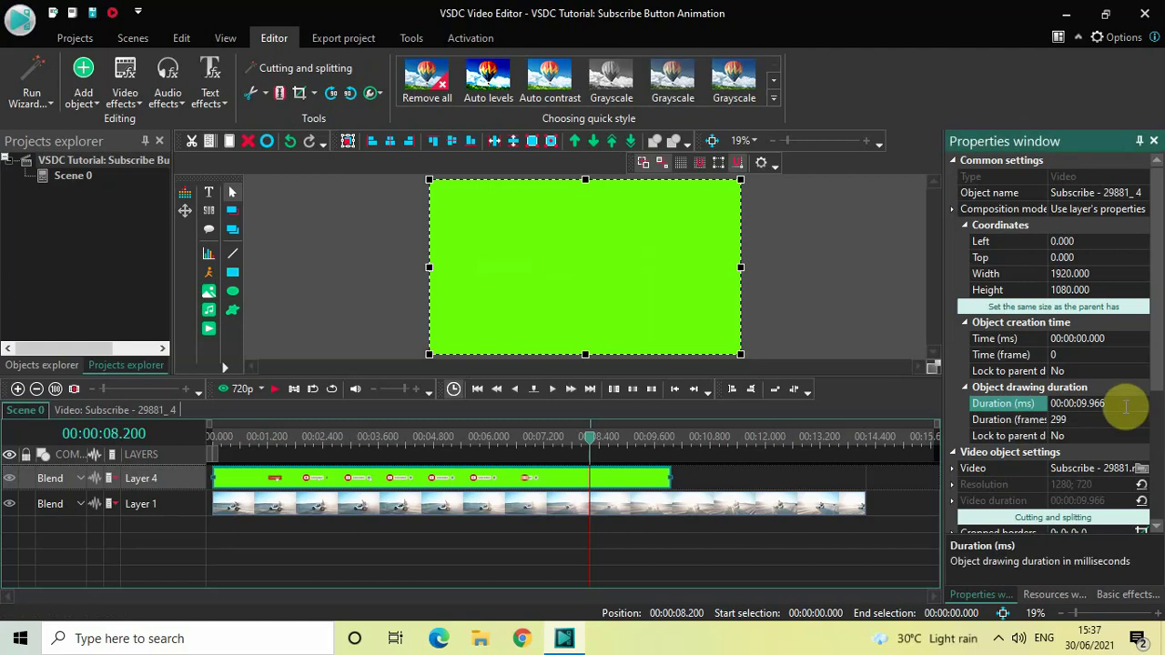
key("BackSpace")
key("BackSpace")
key("BackSpace")
key("BackSpace")
type("8.000")
key("Return")
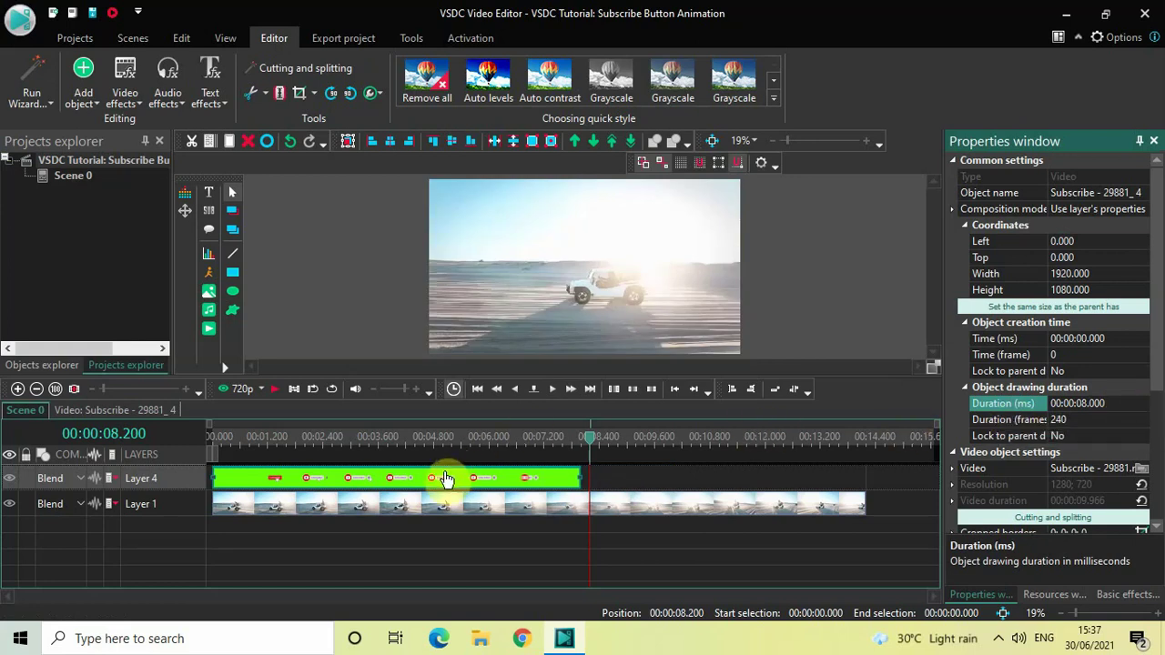
Move the Subscribe clip so its creation time is 00:00:03.000.
left_click_drag(445, 479, 505, 482)
mouse_move(505, 481)
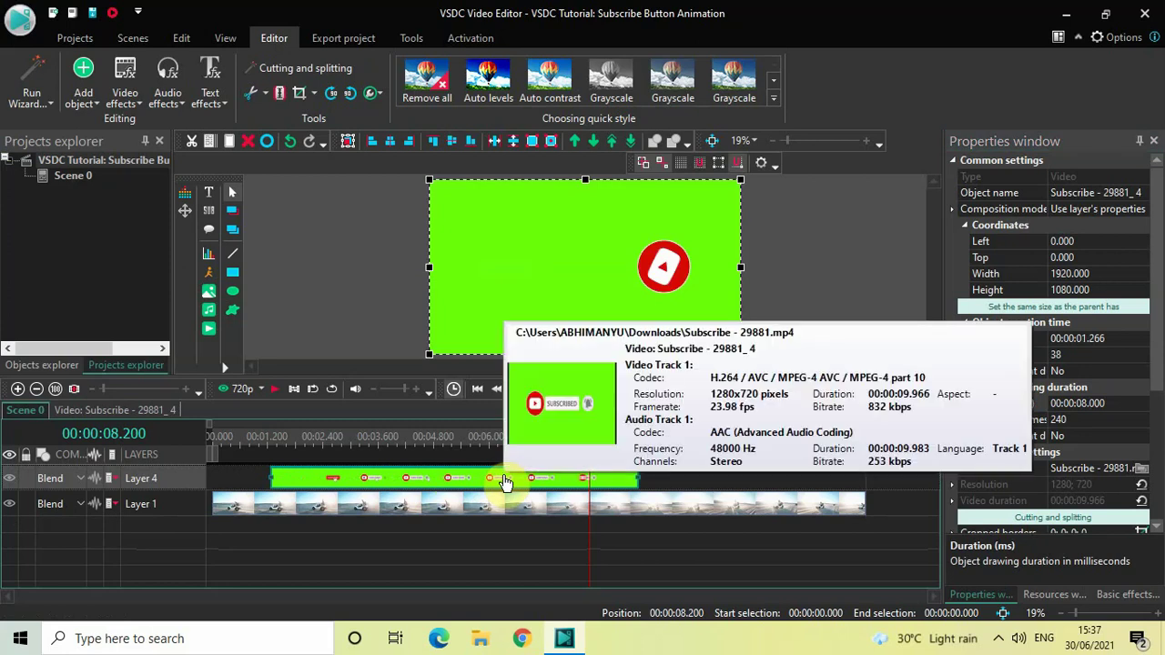
left_click(1118, 339)
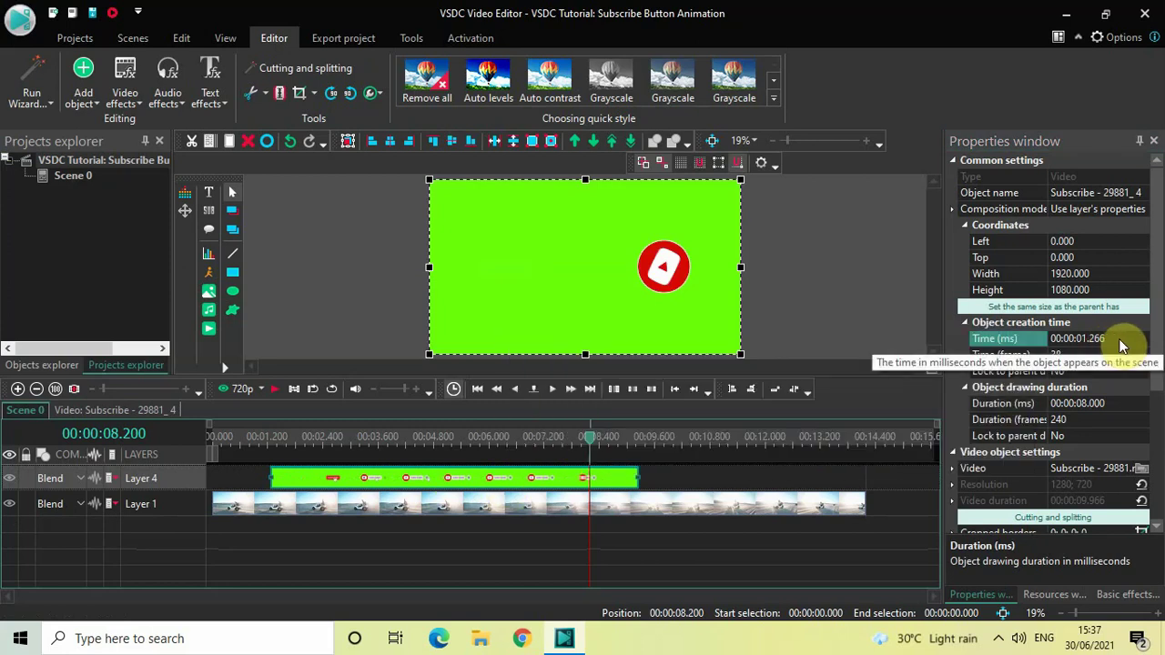
key("BackSpace")
key("BackSpace")
key("BackSpace")
key("BackSpace")
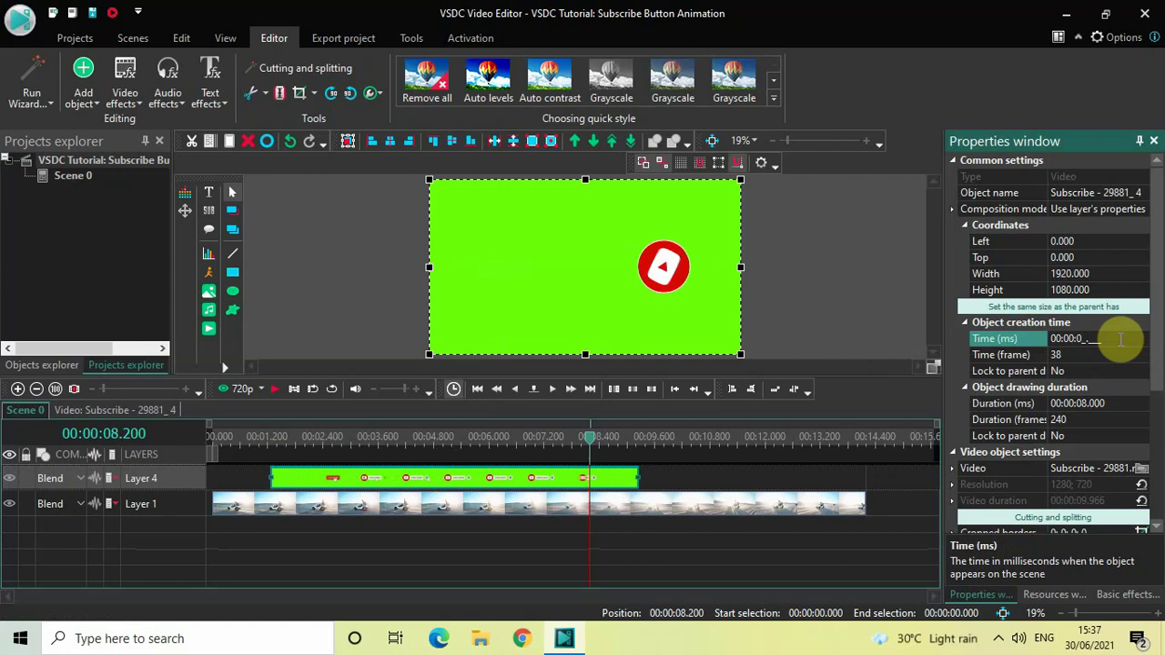
type("3.000")
key("Return")
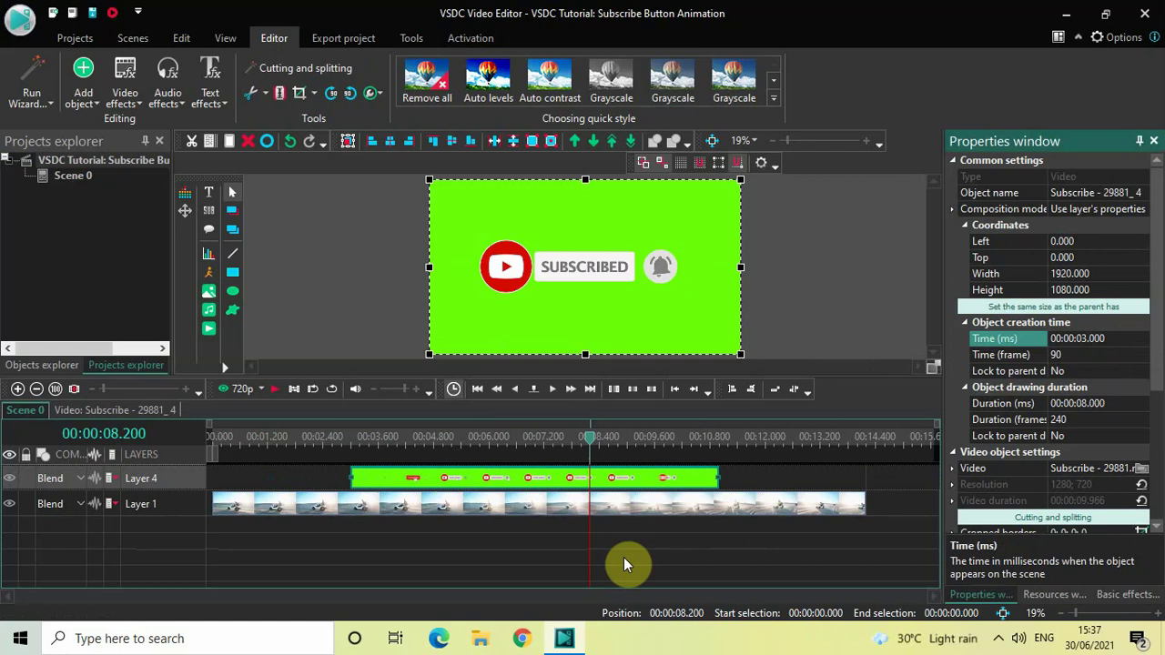
Add a Transparency > Background remover effect at the start of the Subscribe clip.
double_click(475, 482)
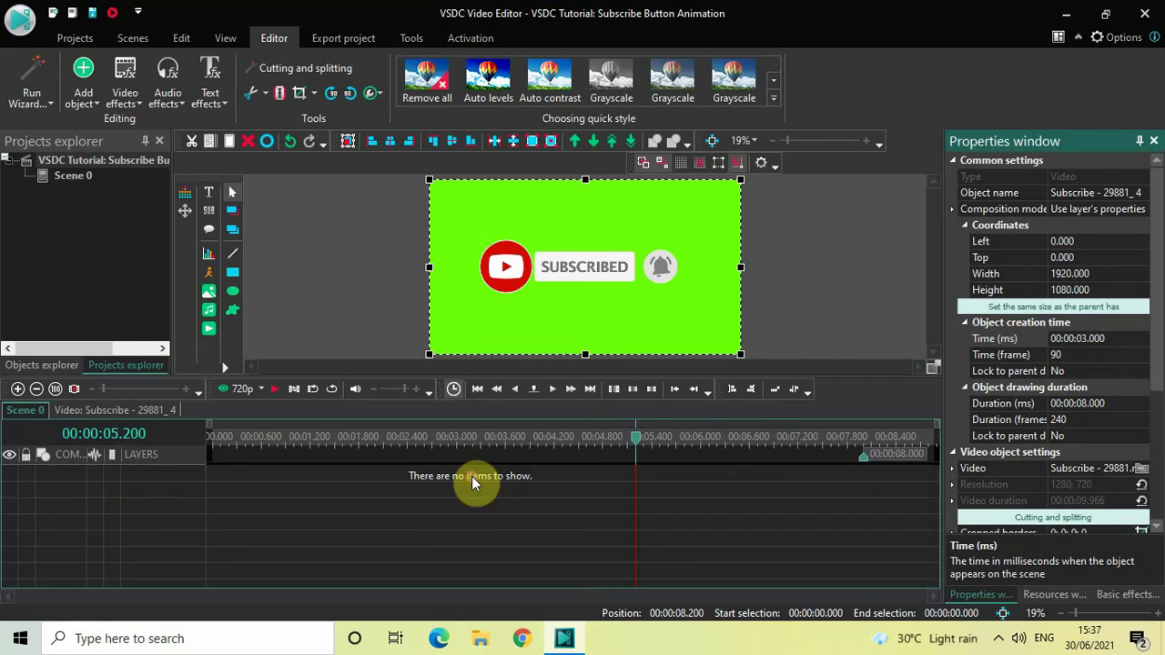
left_click(211, 438)
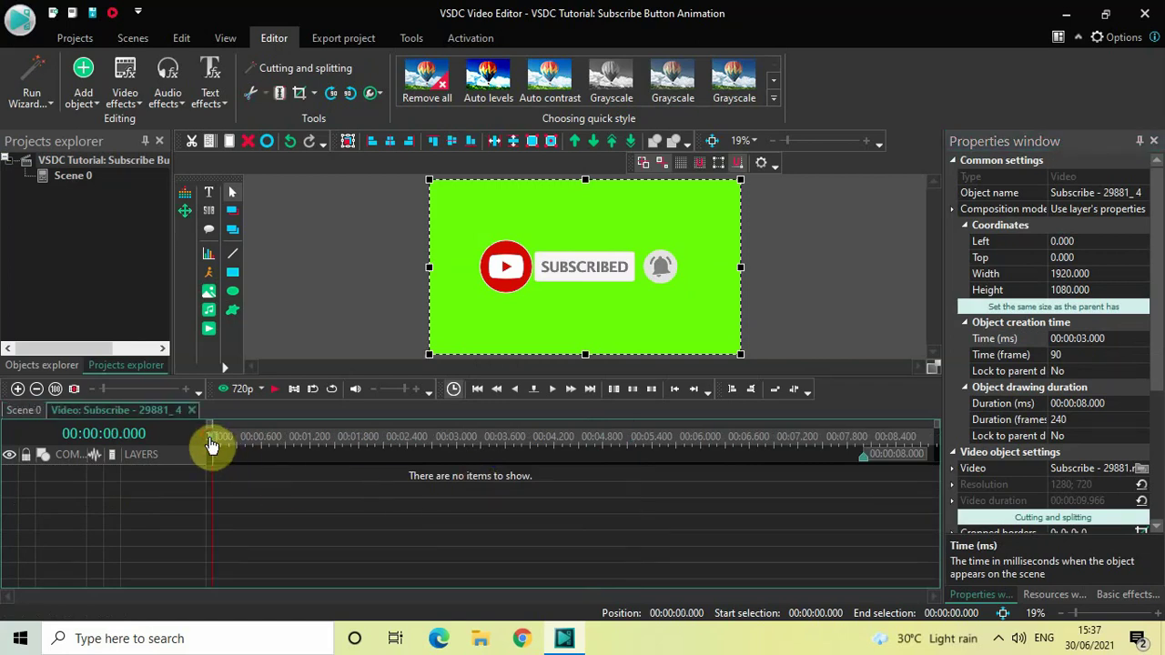
left_click(124, 100)
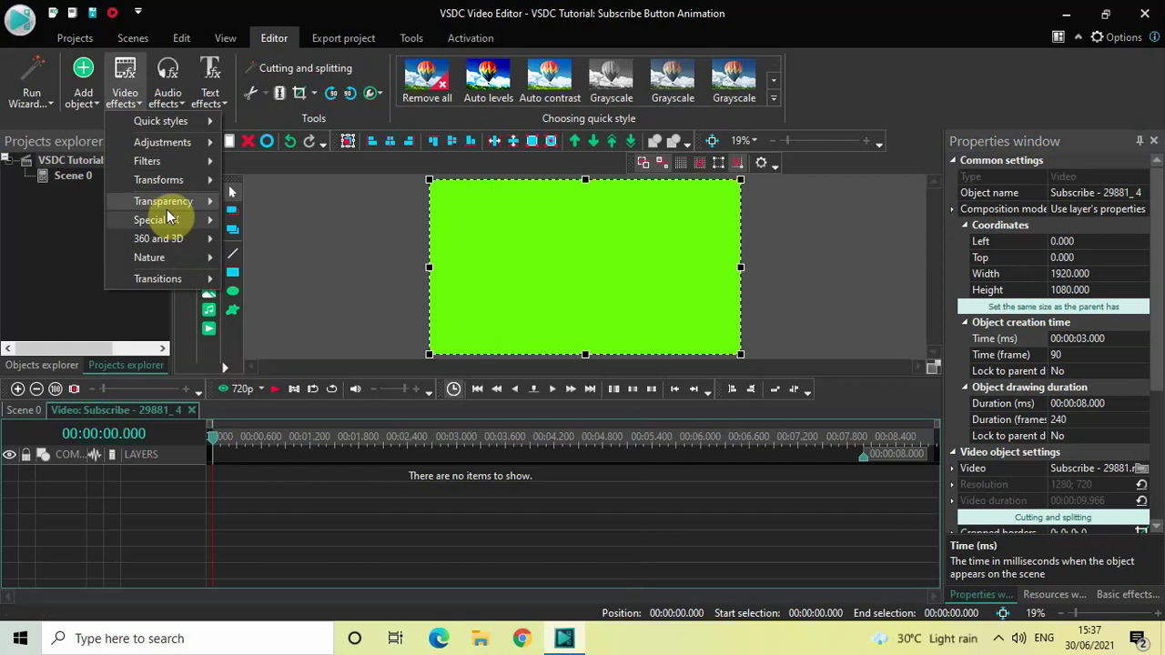
mouse_move(162, 201)
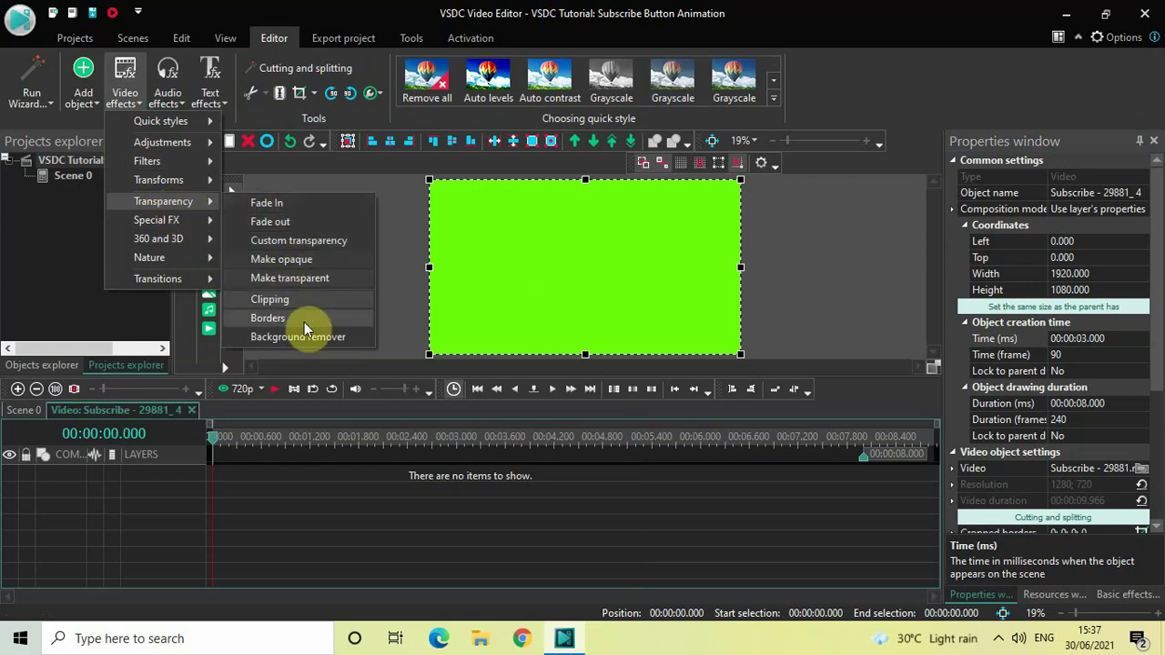
left_click(323, 336)
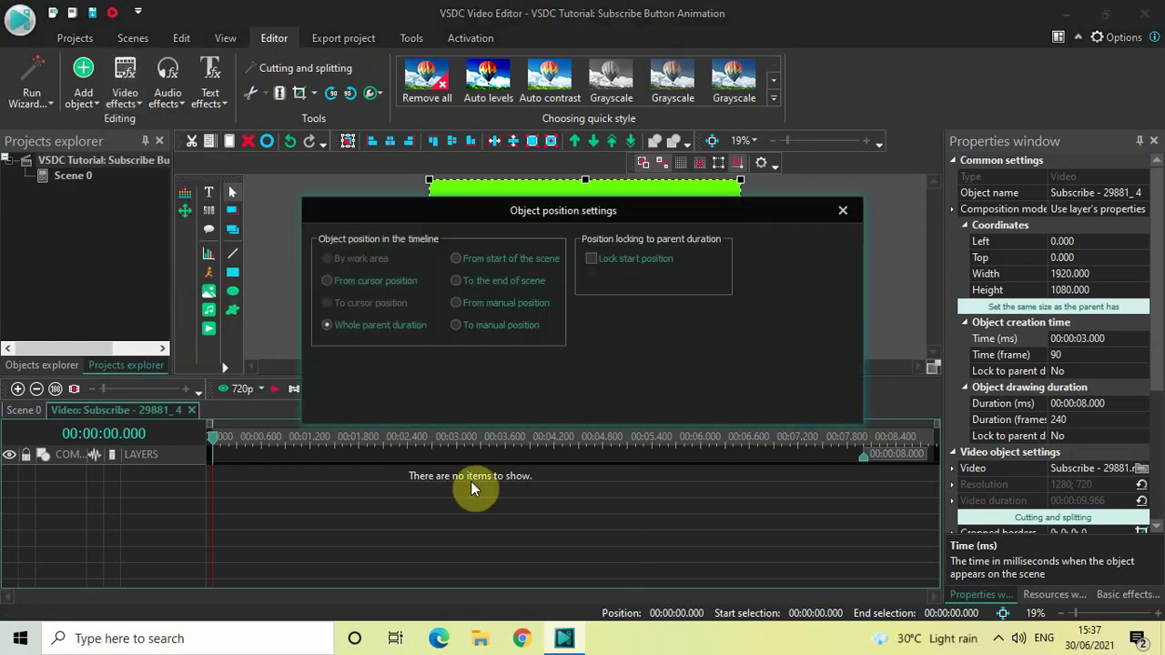
left_click(750, 400)
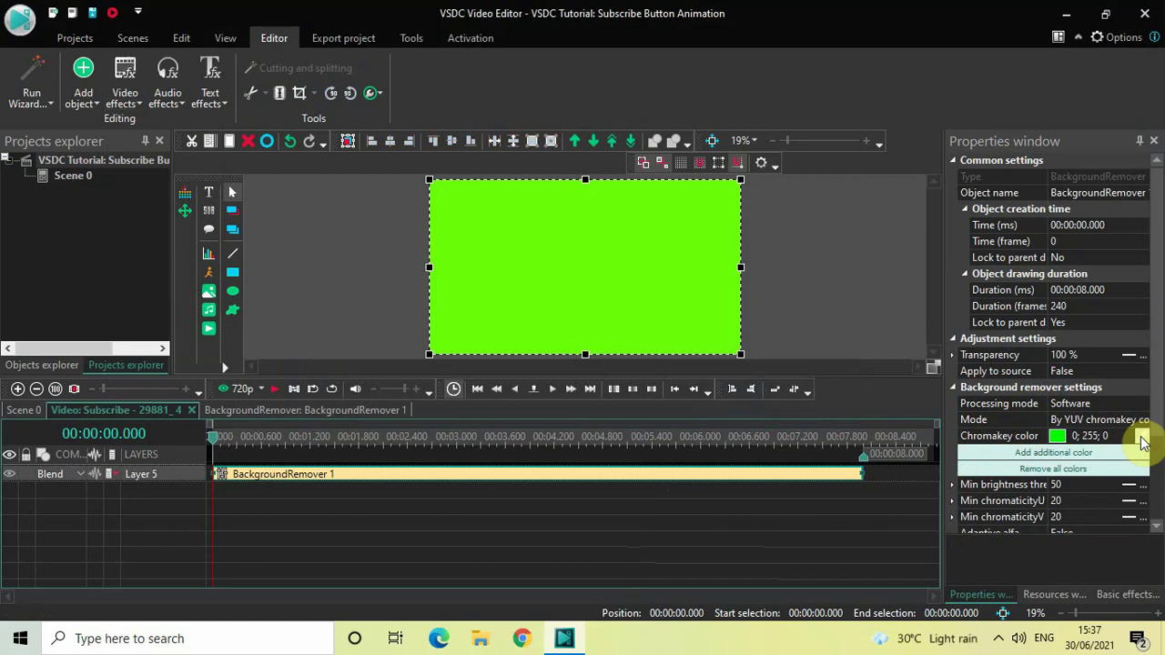
Sample the green background as the key colour, preview playback, and return to Scene 0.
left_click(1143, 441)
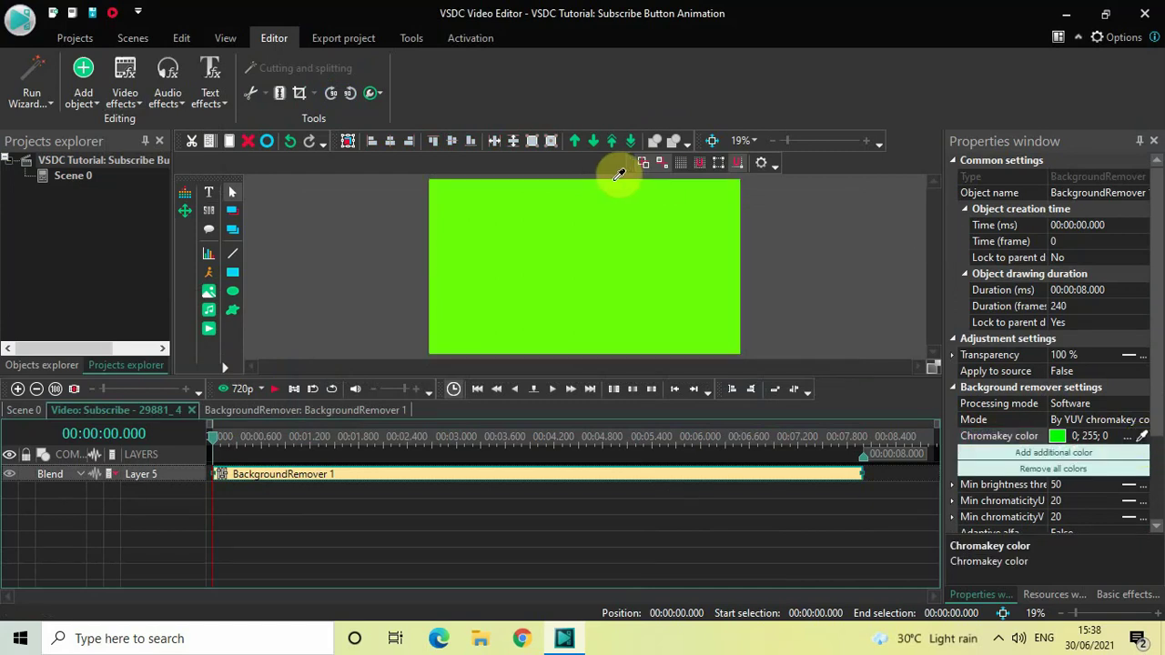
left_click(454, 207)
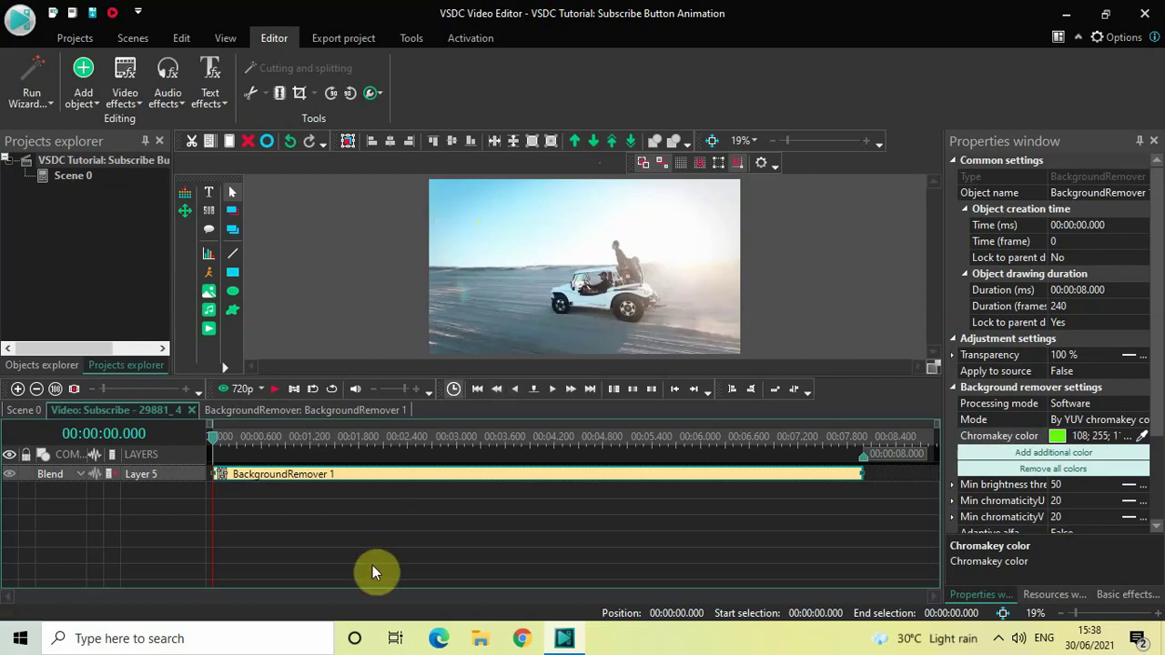
key("space")
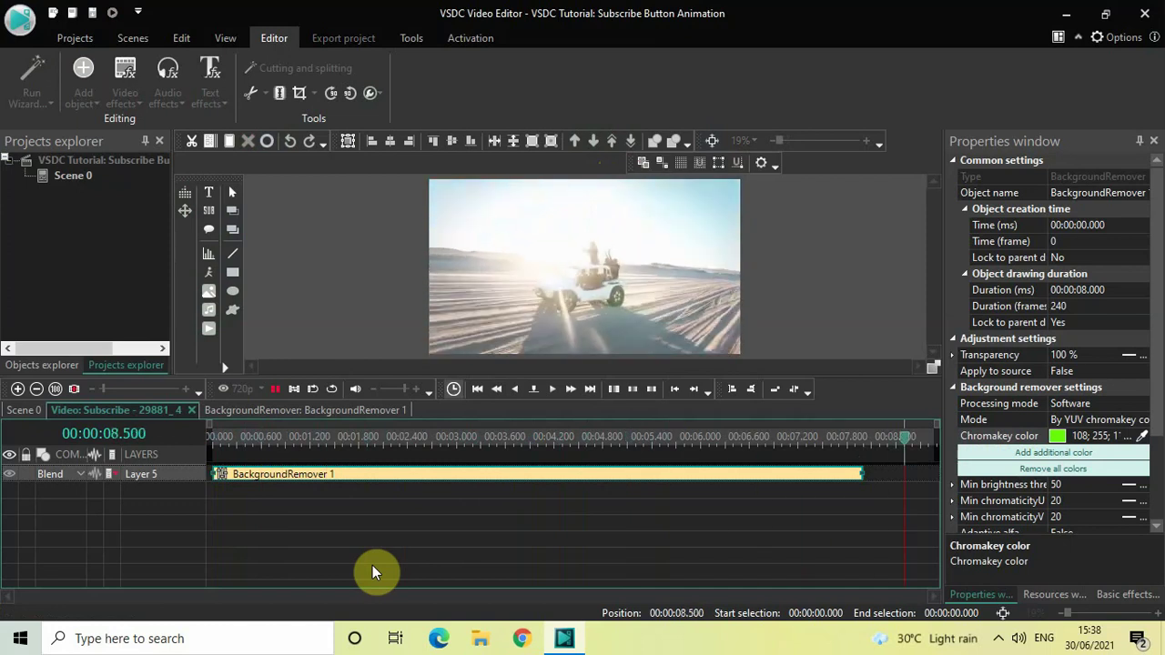
left_click(37, 411)
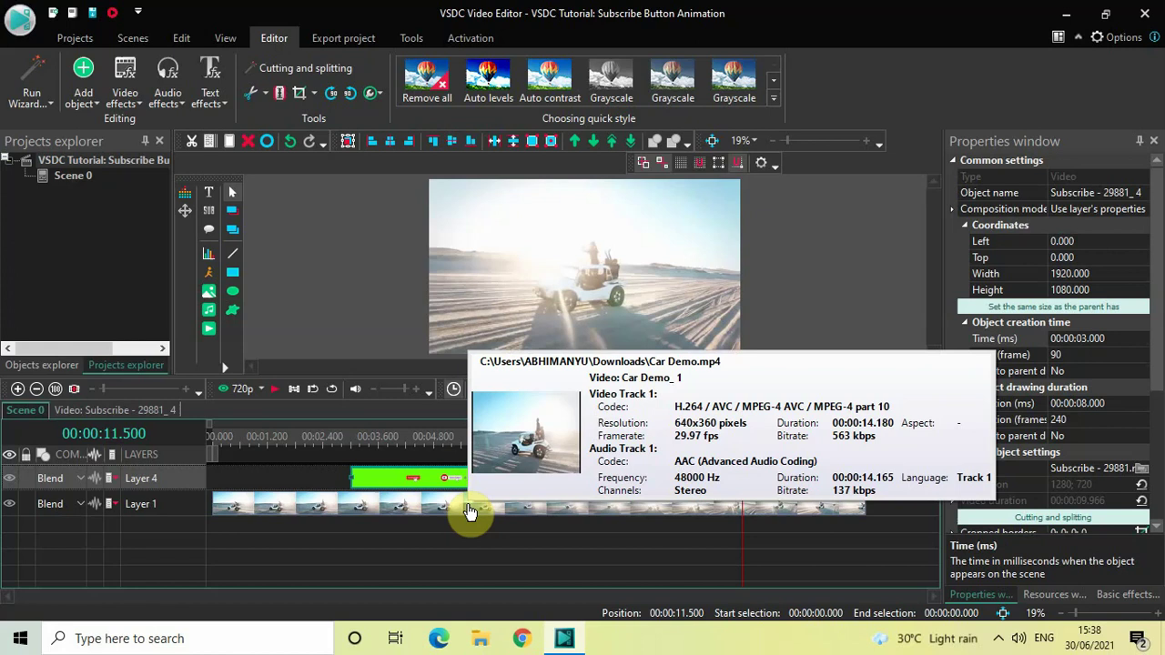
Open the Car Demo clip's timeline with the playhead at exactly 00:00:03.000.
double_click(469, 512)
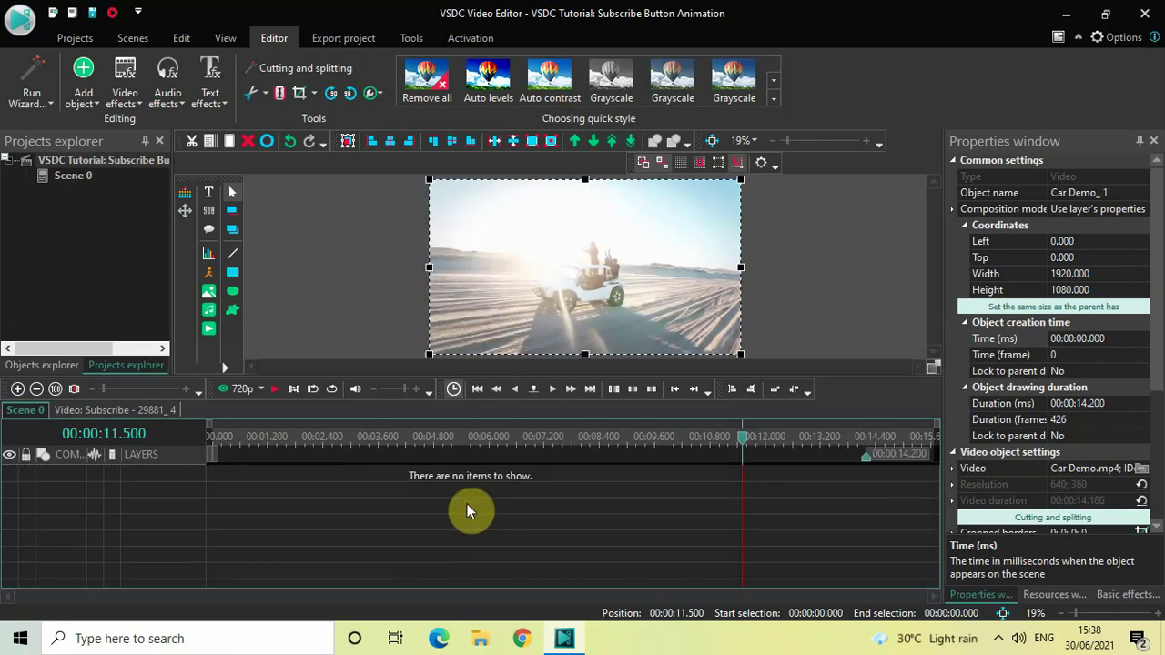
left_click(354, 440)
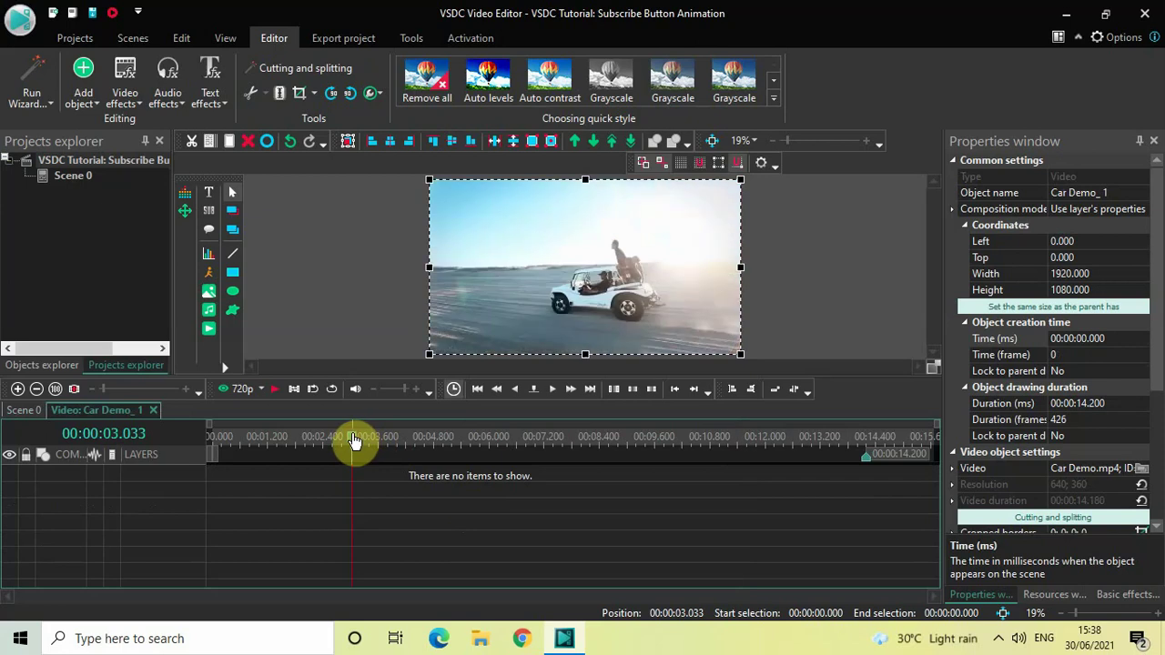
left_click_drag(355, 442, 355, 441)
left_click(170, 436)
key("BackSpace")
key("Return")
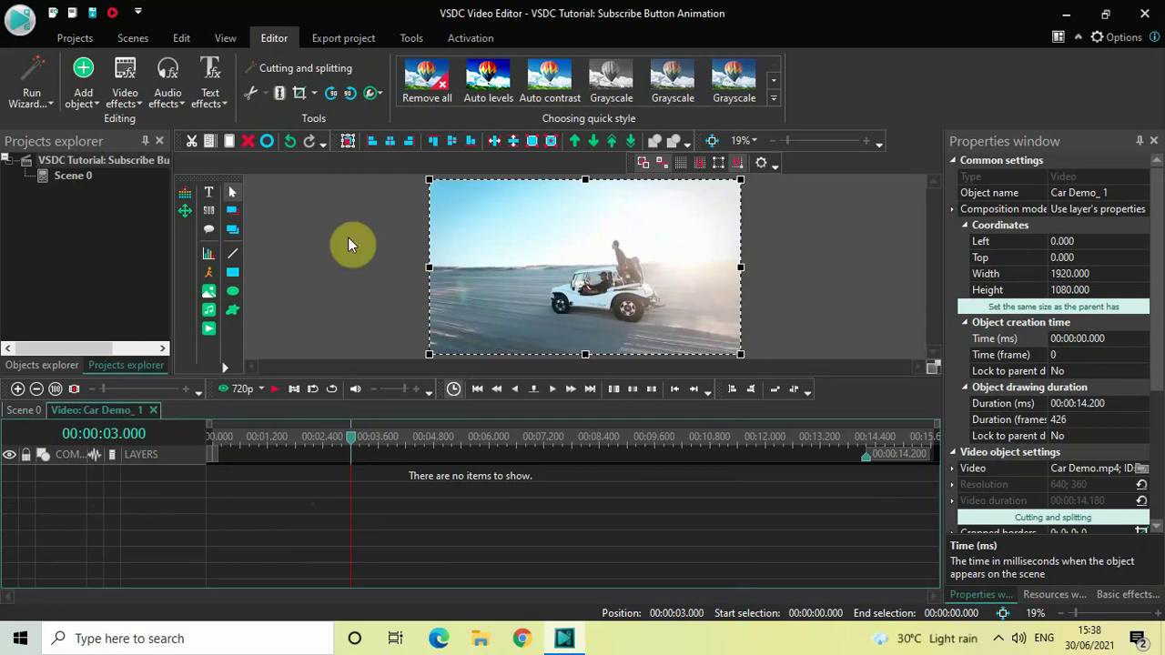
Add a Filters > Box blur effect to the car video at the 3-second playhead.
left_click(118, 95)
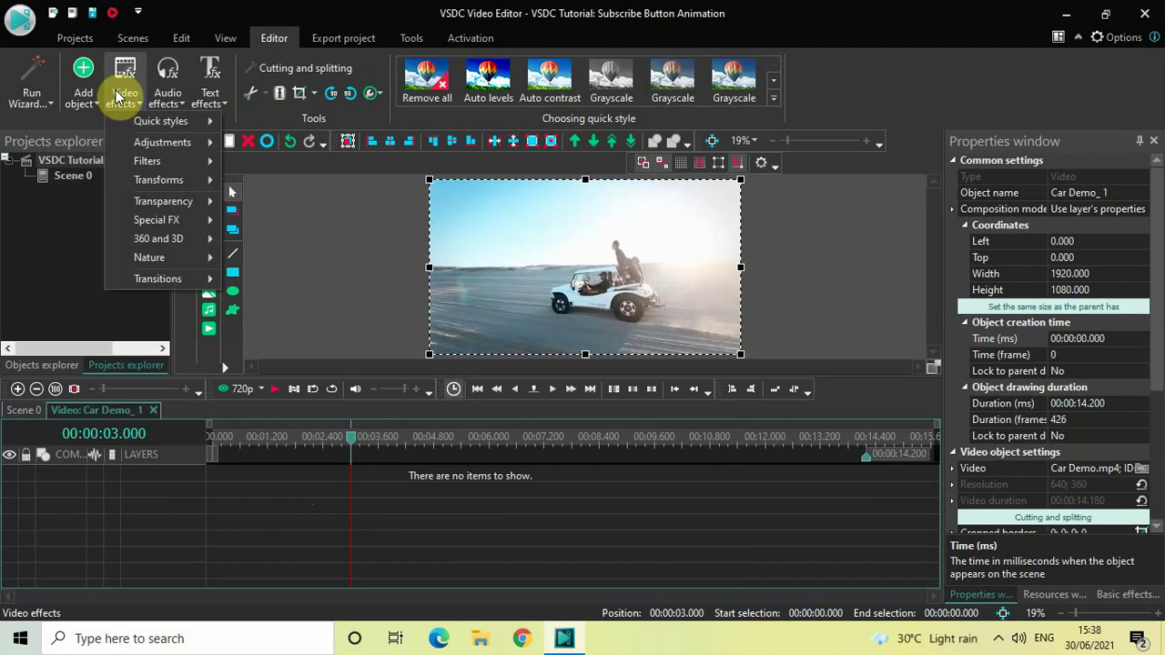
mouse_move(147, 162)
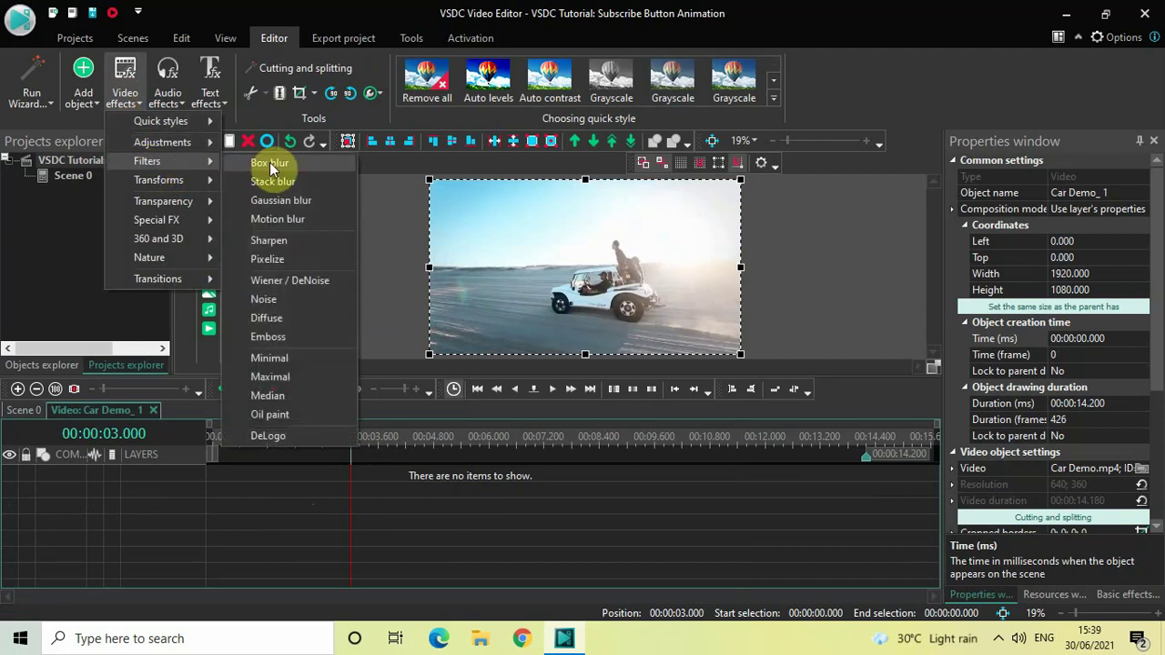
left_click(271, 163)
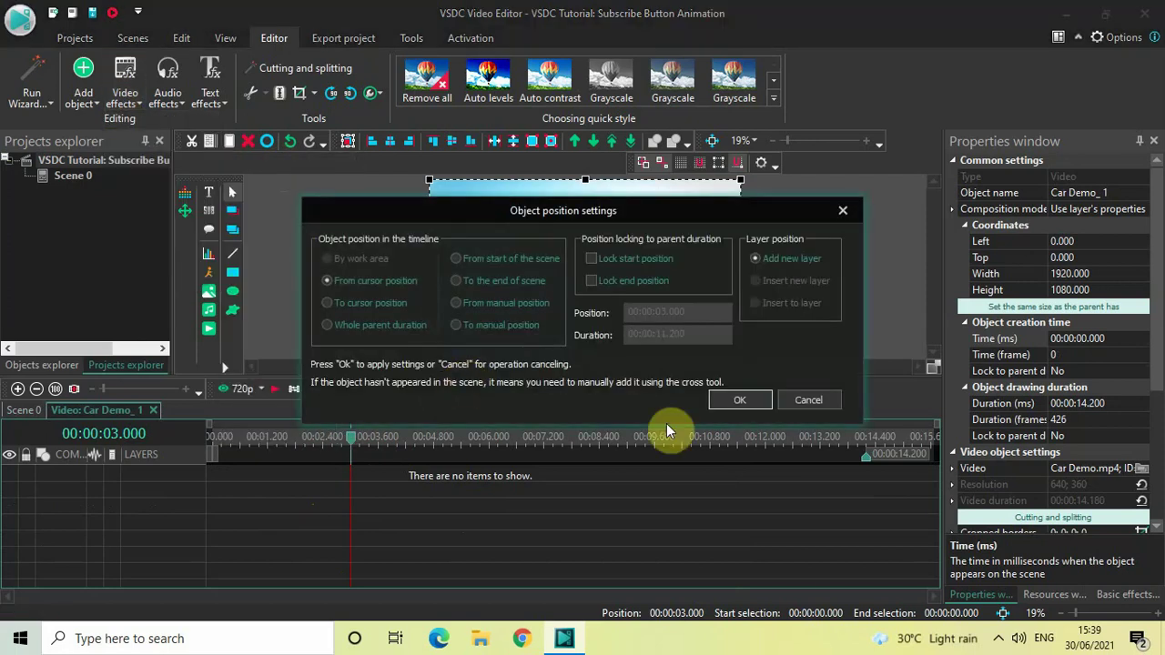
left_click(737, 401)
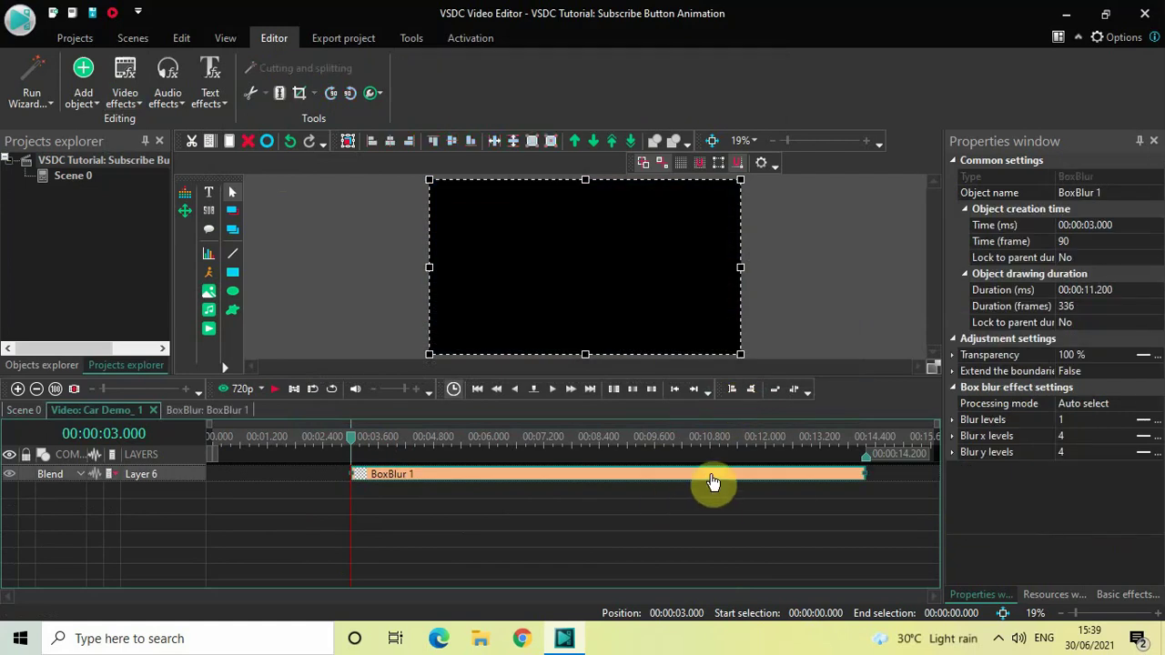
left_click(712, 474)
Give BoxBlur 1 an 8-second duration and blur level 15, then return to Scene 0.
left_click(1119, 293)
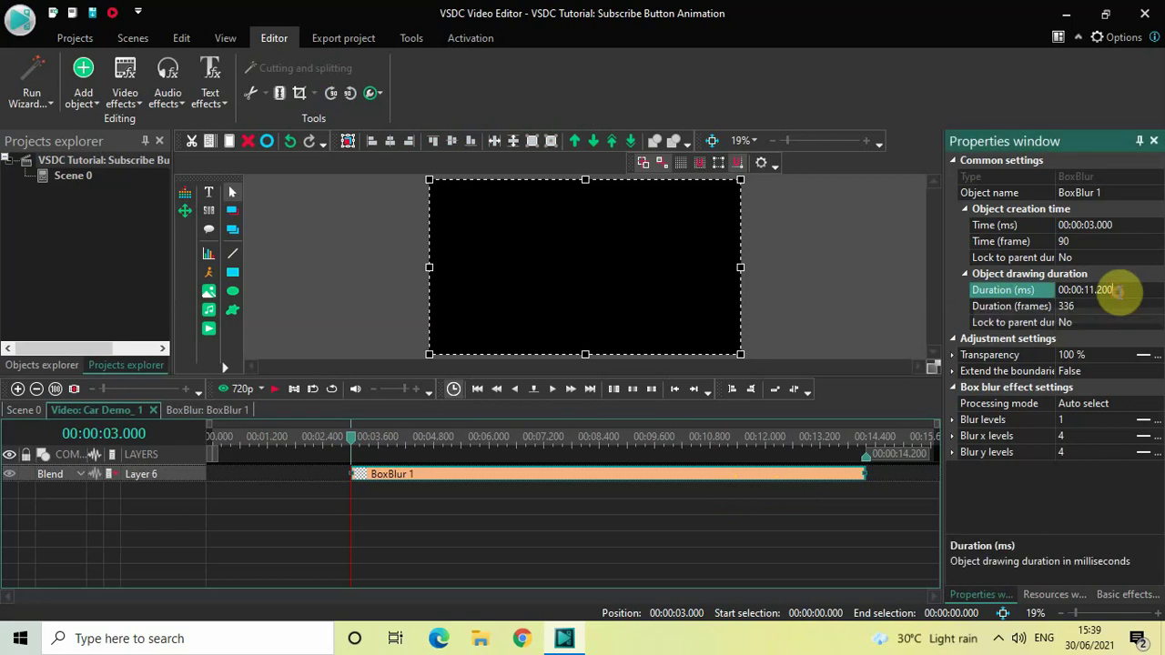
key("BackSpace")
key("BackSpace")
key("BackSpace")
key("BackSpace")
key("BackSpace")
key("BackSpace")
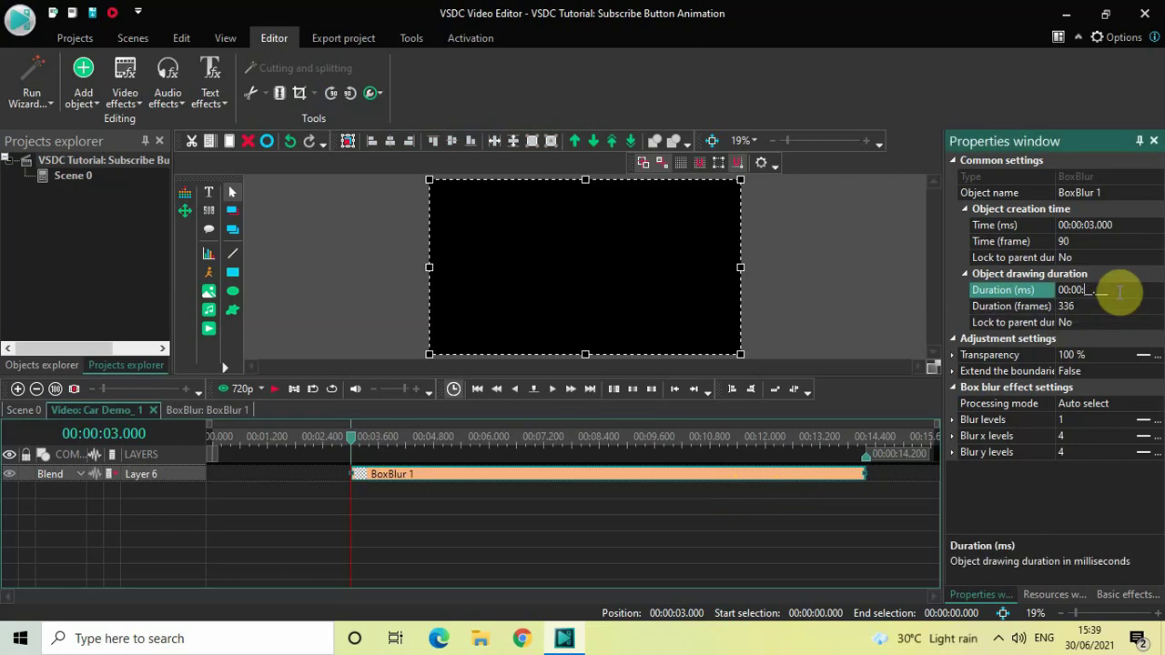
type("08.00")
type("0")
key("Return")
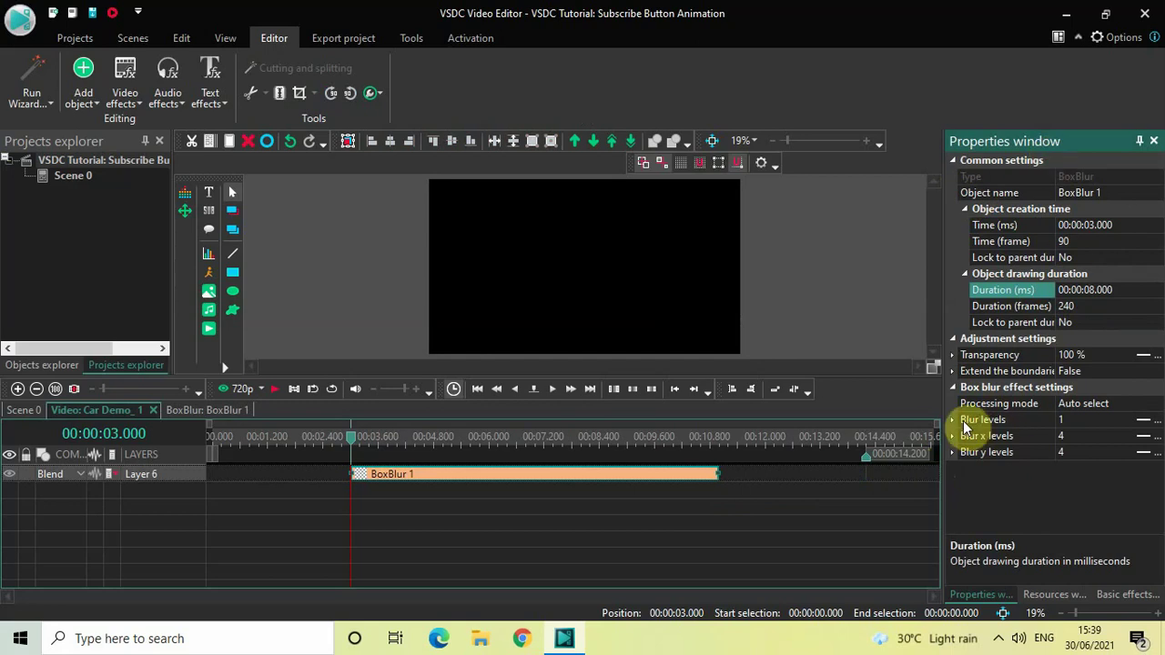
left_click(1081, 418)
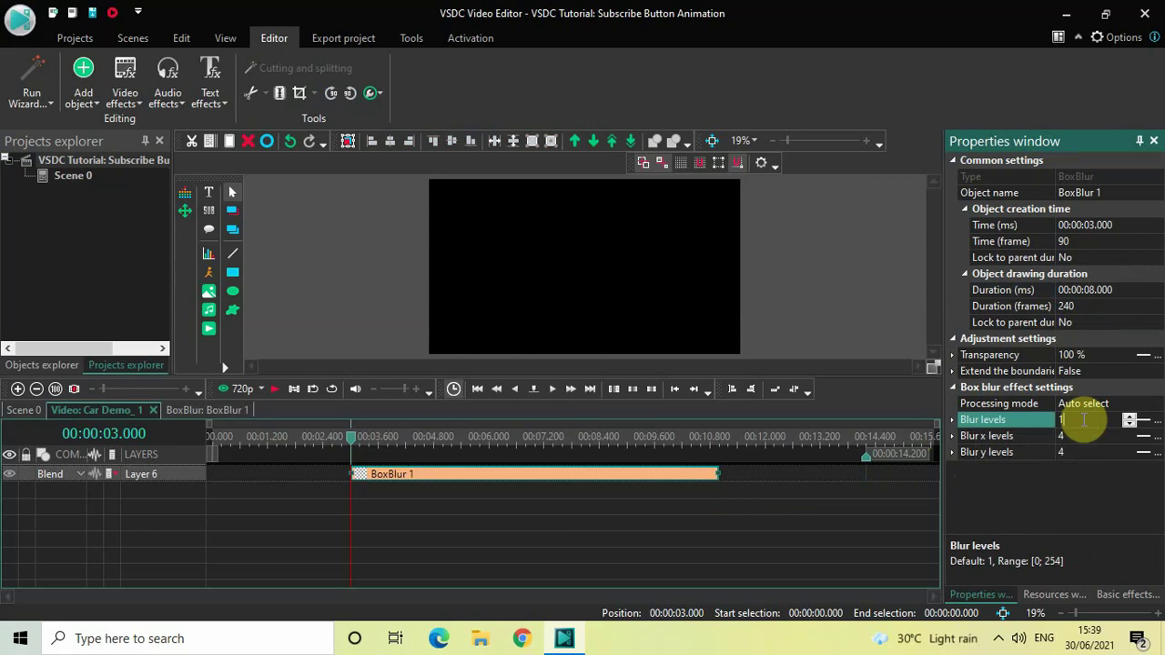
type("5")
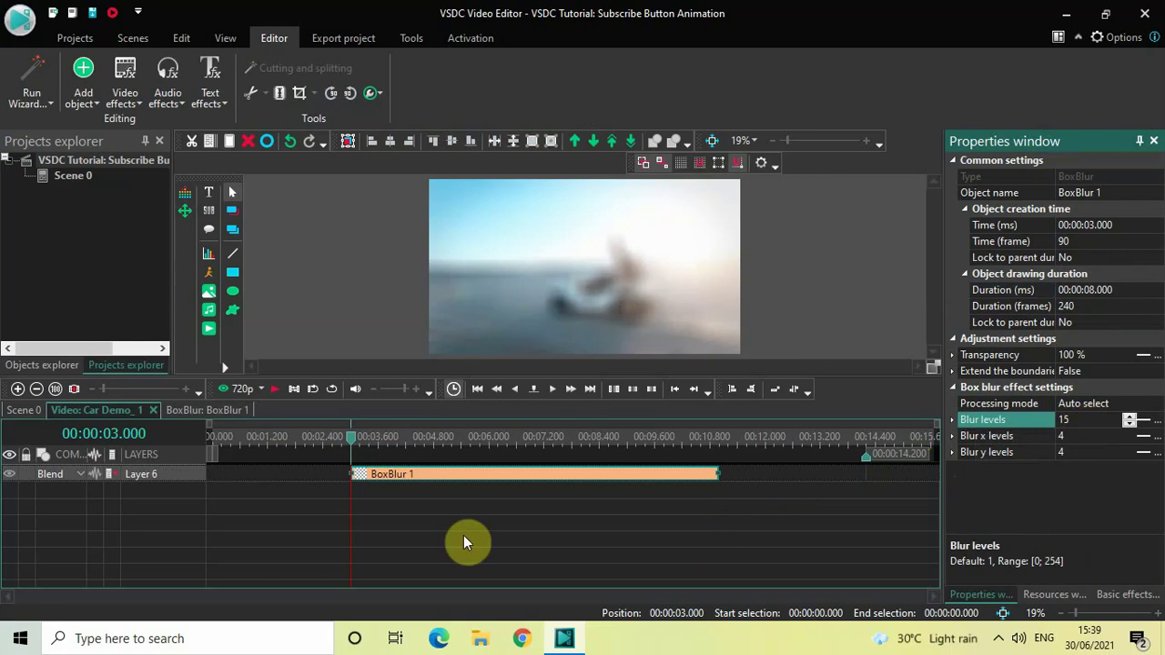
left_click(21, 410)
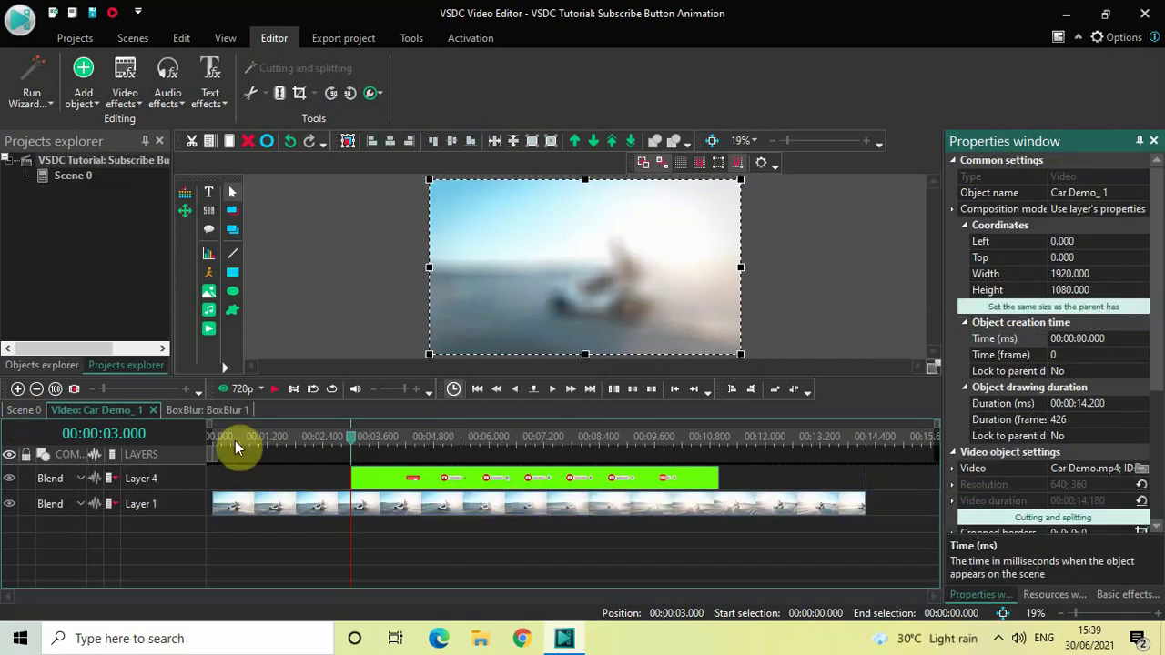
left_click(208, 433)
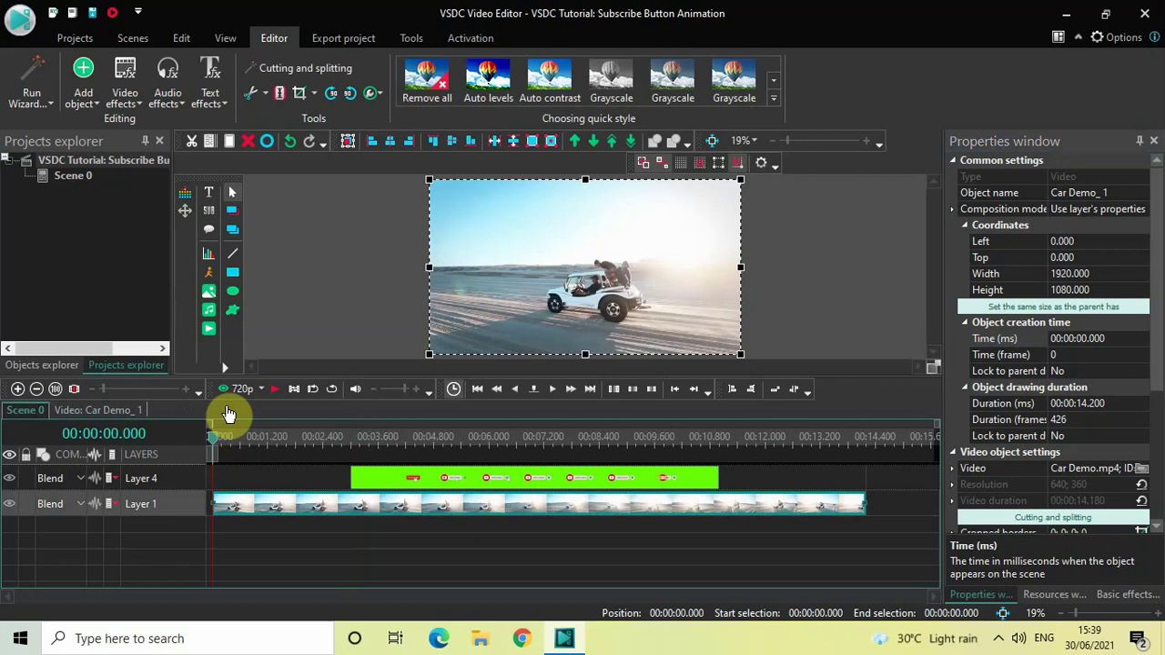
left_click(332, 262)
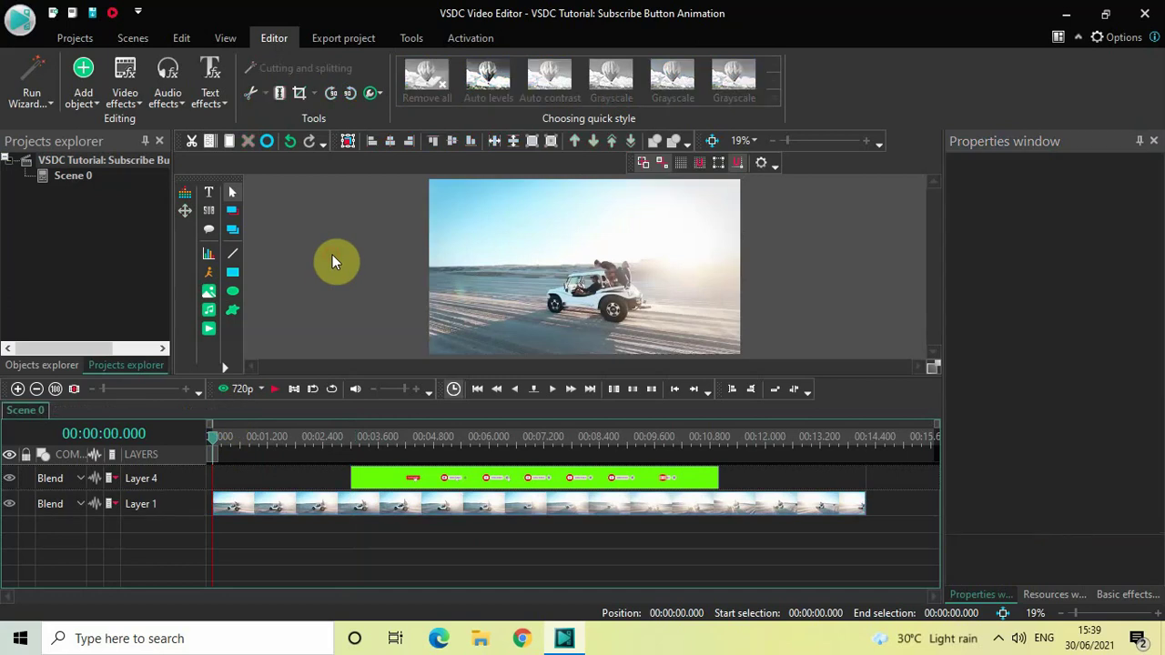
key("space")
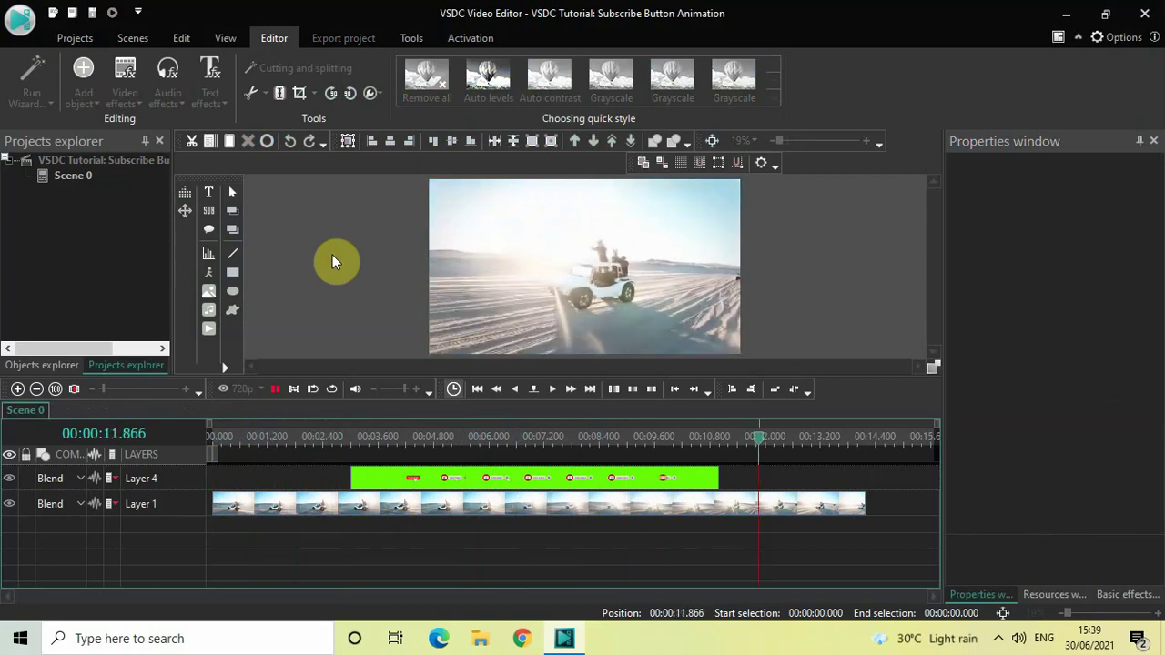
key("space")
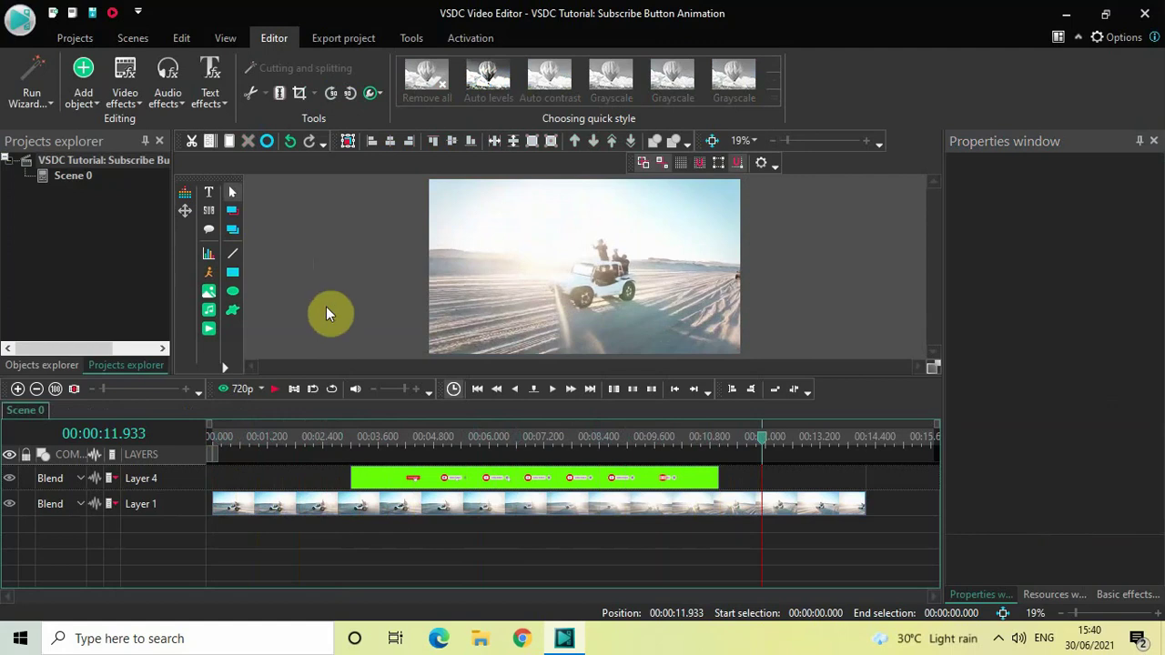
left_click(301, 443)
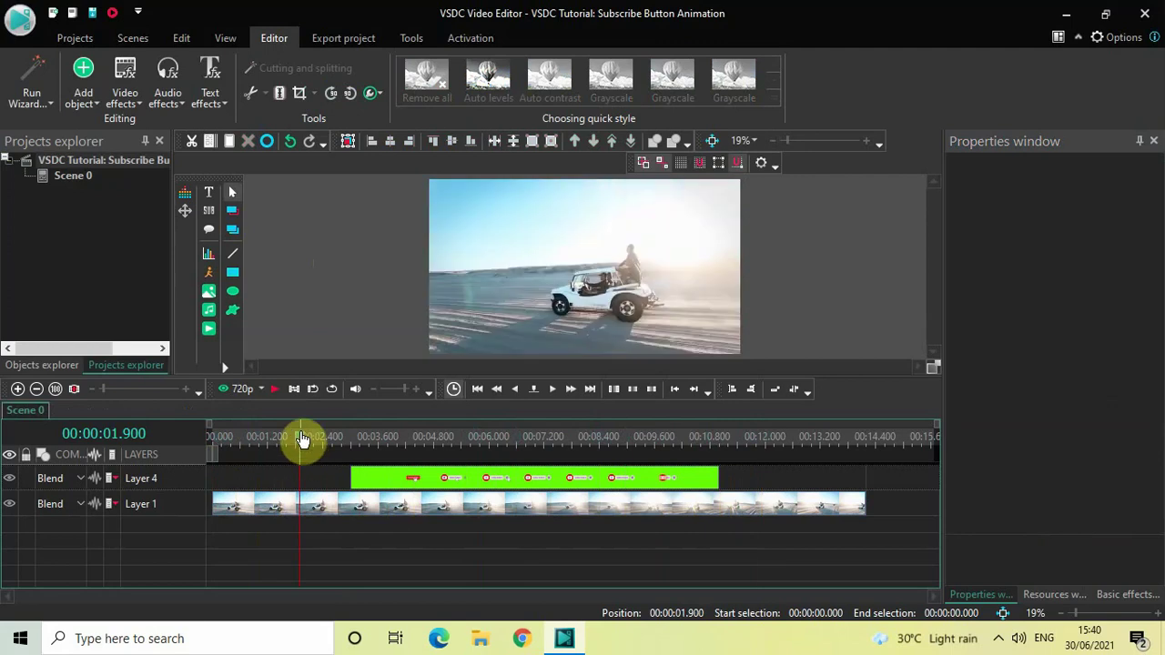
left_click_drag(279, 443, 164, 439)
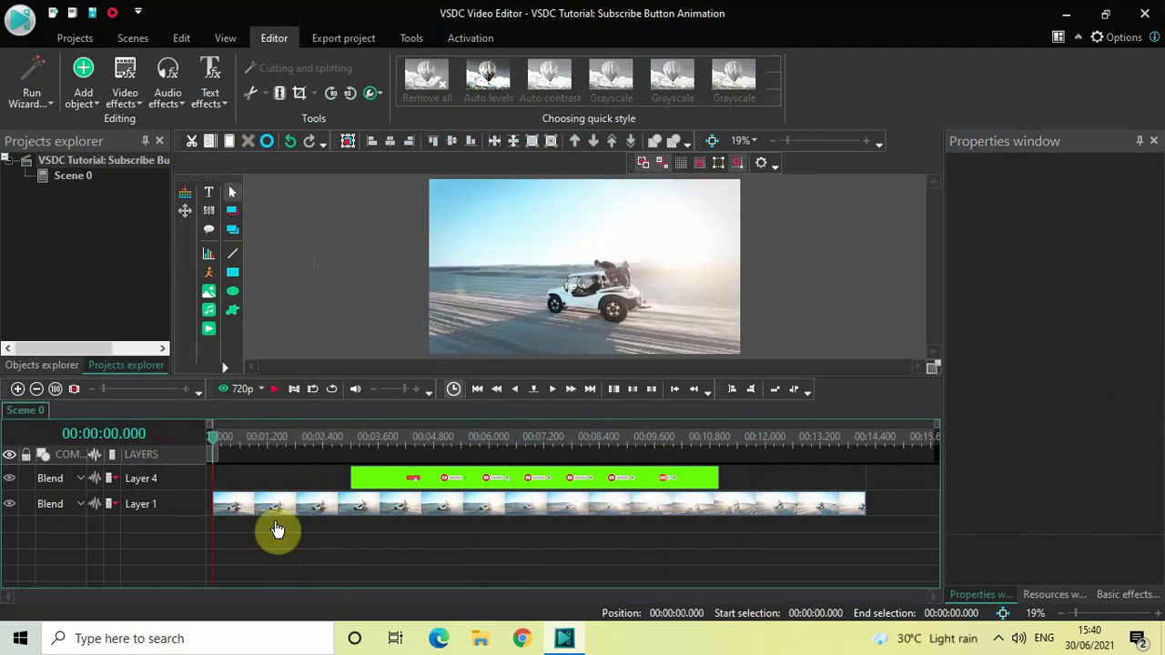